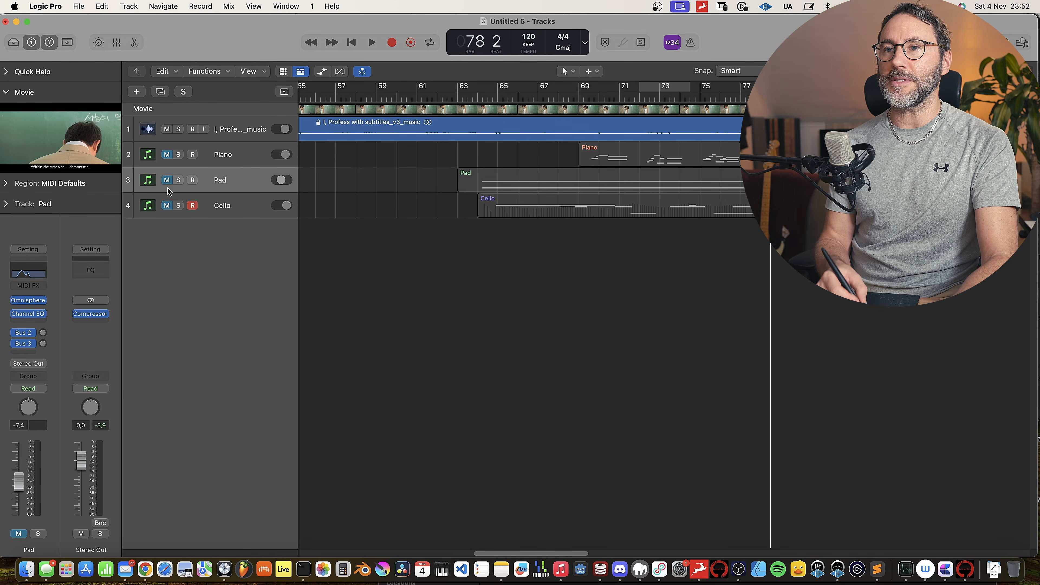
Step: Unmute the Pad, Piano and Cello tracks and place the playhead at bar 64
left_click(167, 180)
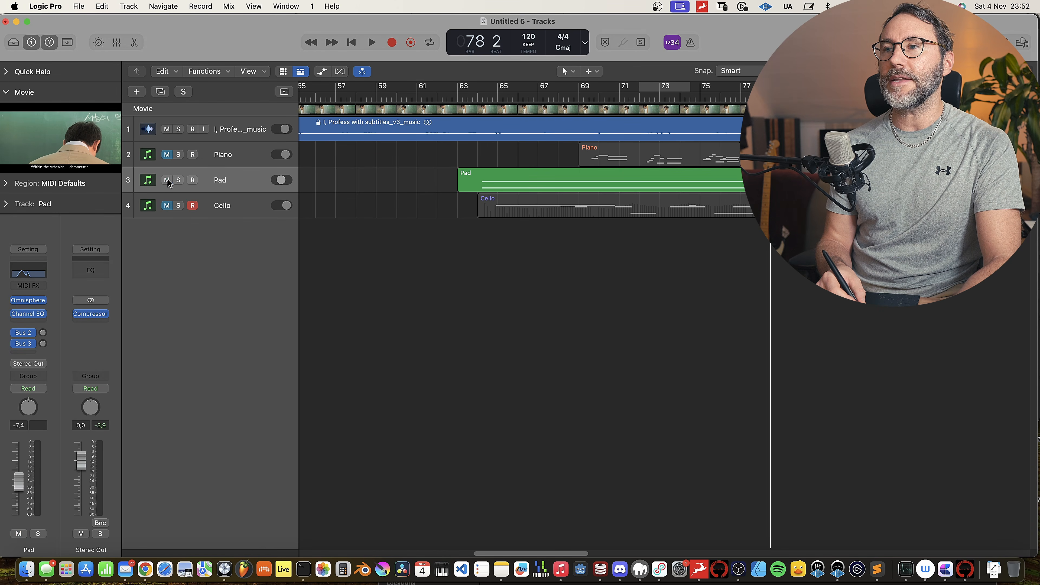
left_click(167, 155)
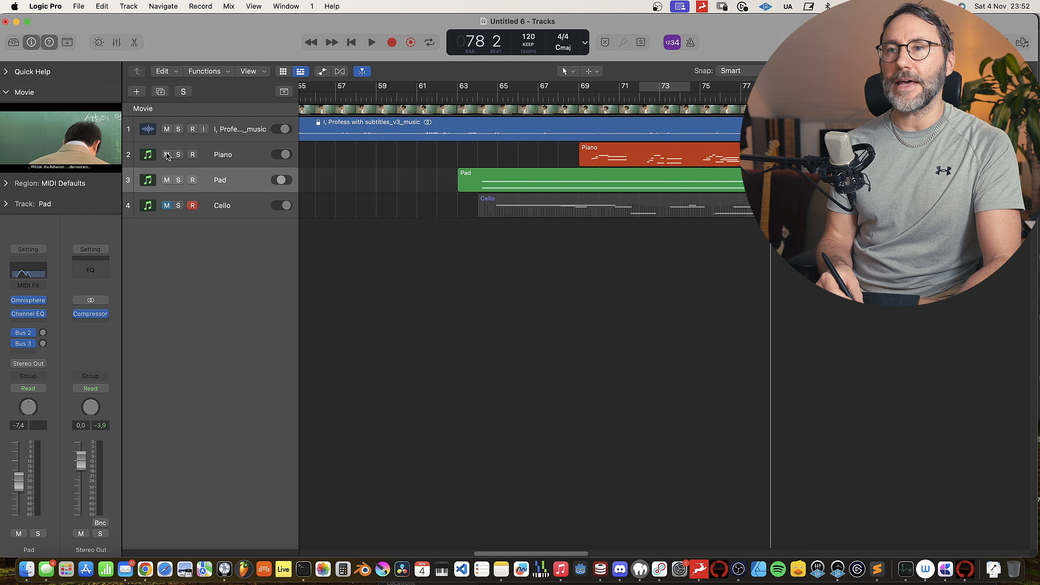
left_click(167, 206)
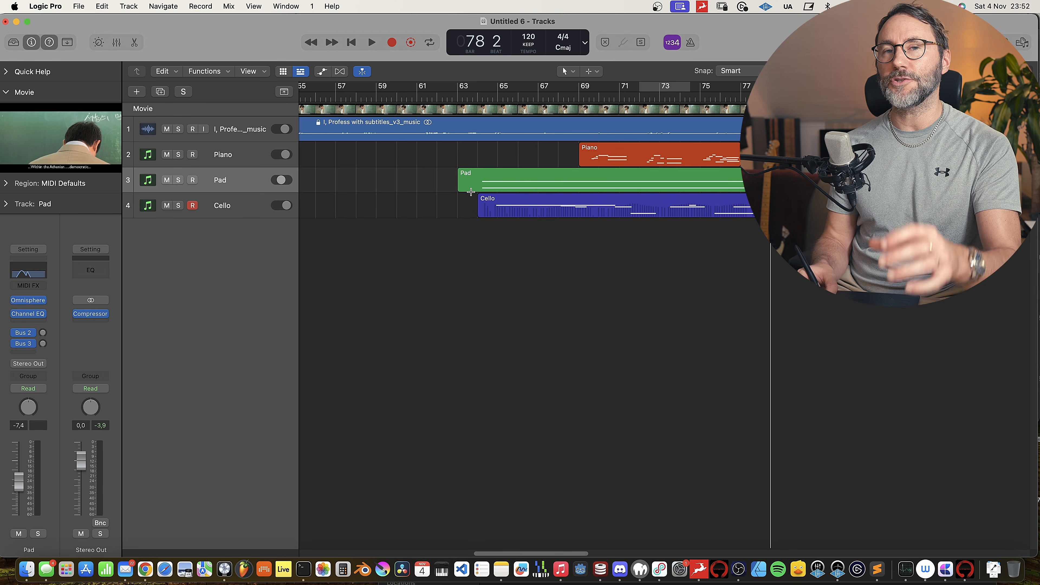
left_click(477, 95)
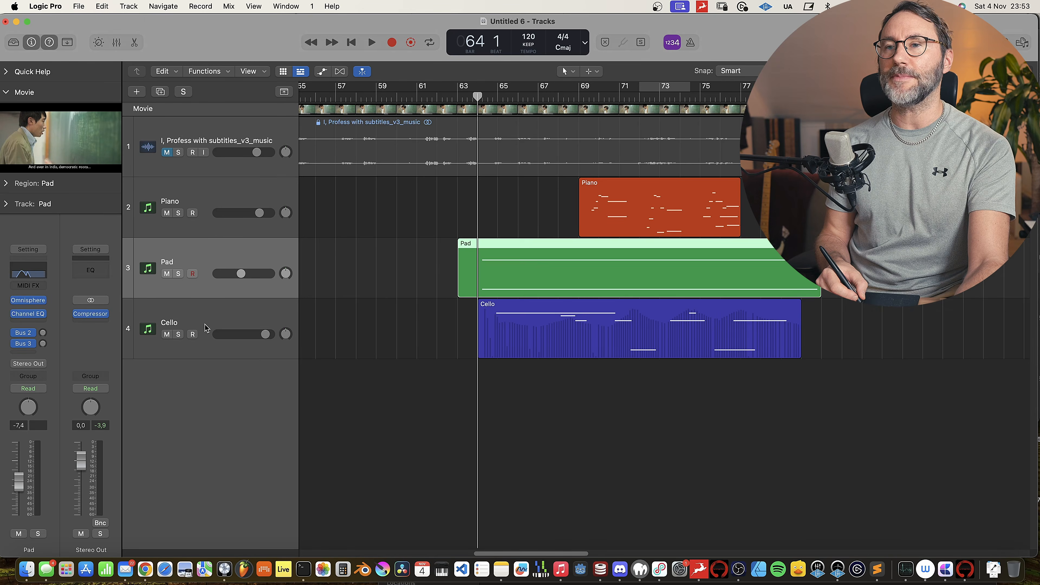
Step: Inspect the Pad track's Omnisphere instrument and its Channel EQ curve, and play back the pad sound
left_click(206, 326)
left_click(201, 264)
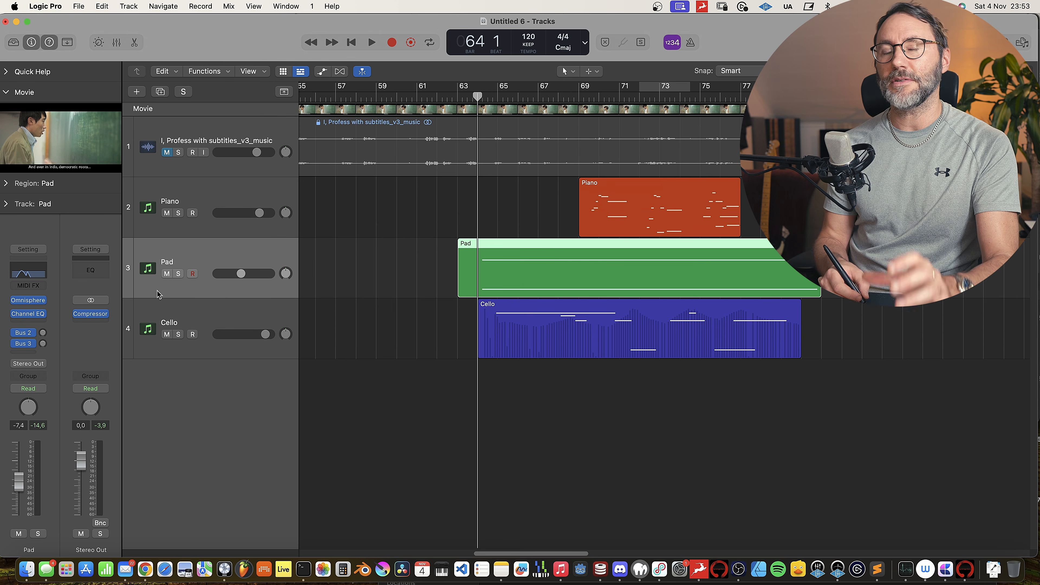
left_click(28, 302)
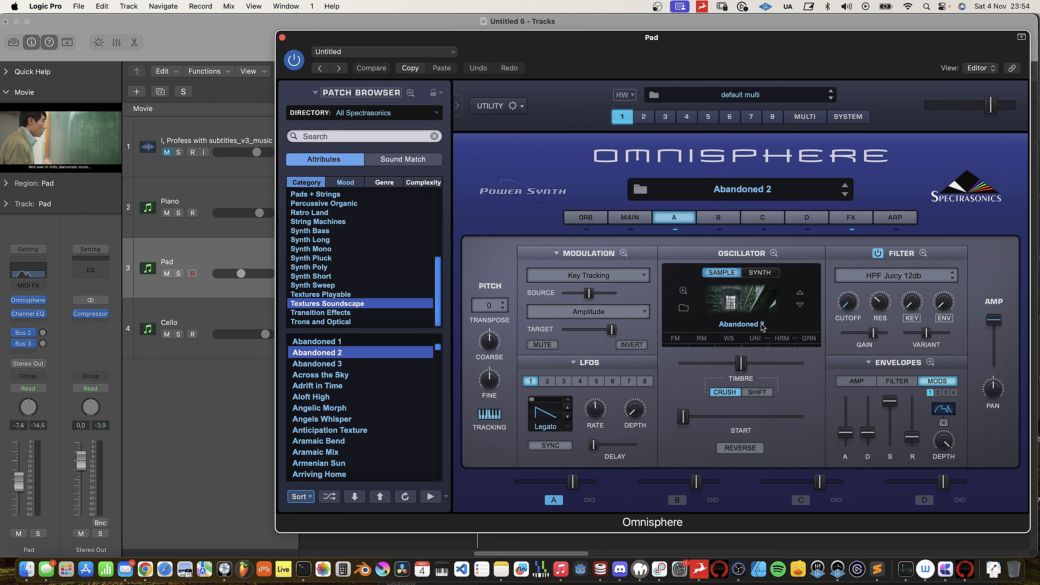
left_click(282, 38)
left_click(28, 313)
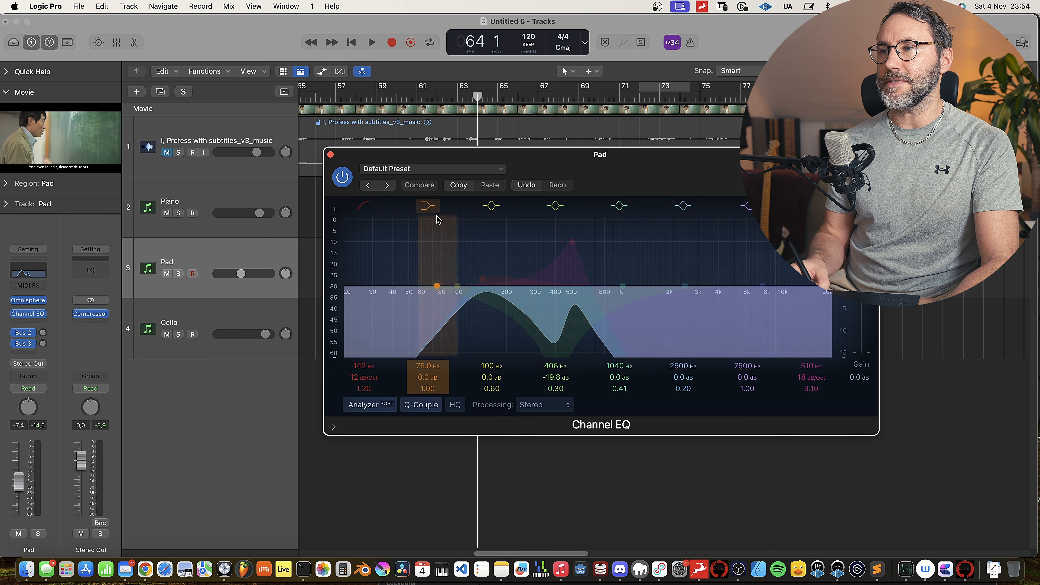
left_click(330, 155)
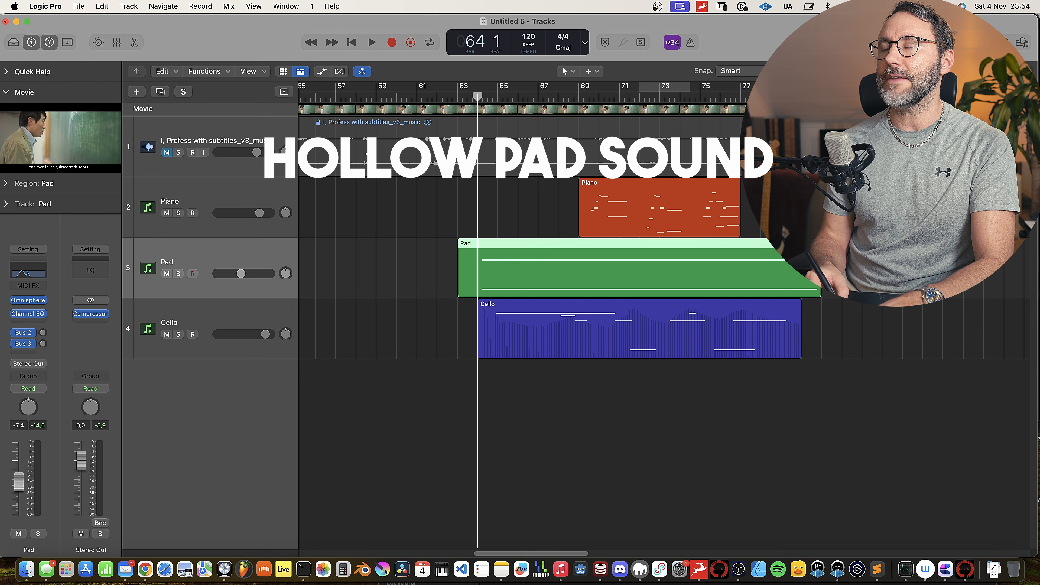
key("space")
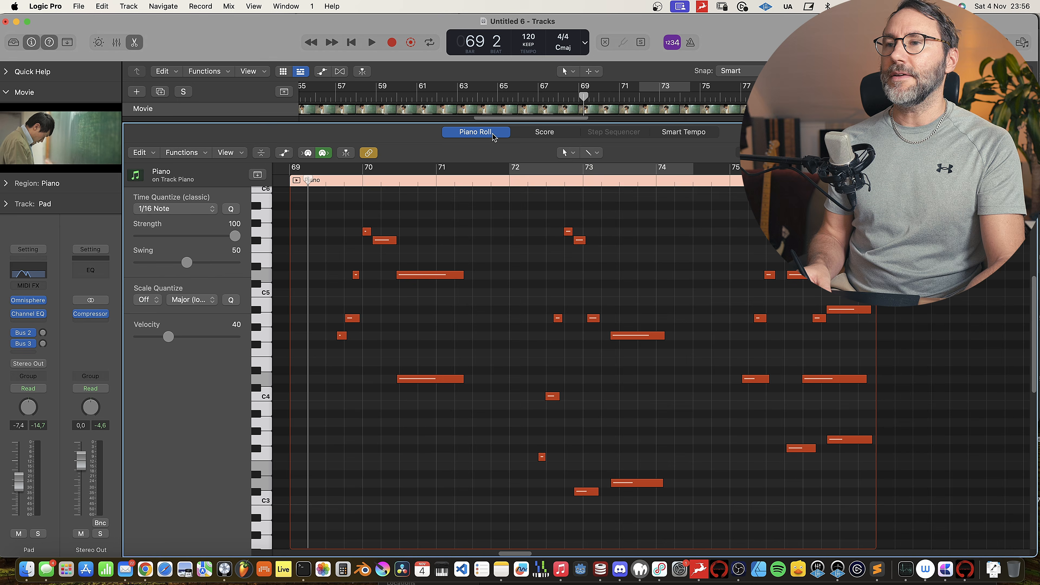
Step: Solo the Piano track, play its region from bar 69, and open its notes in the Piano Roll
key("e")
key("ctrl+s")
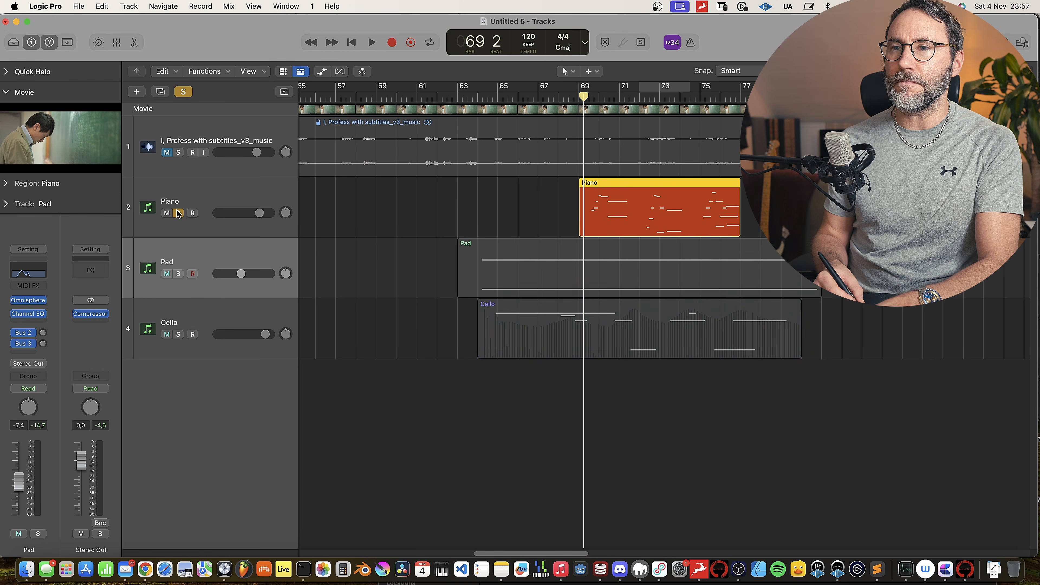
key("space")
key("e")
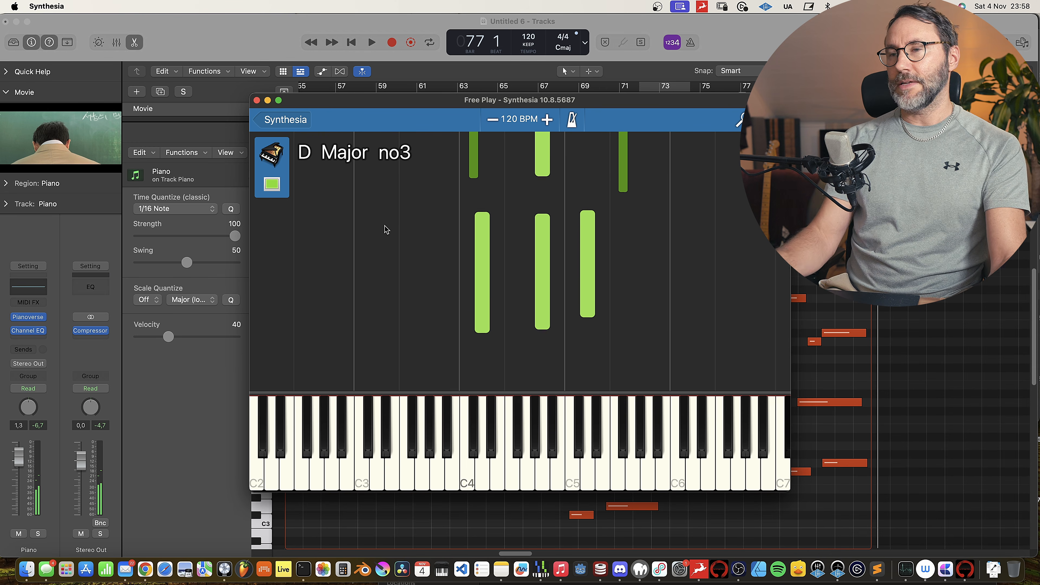
Step: Reposition the Synthesia Free Play keyboard window over the Piano Roll
left_click_drag(370, 100, 58, 82)
left_click_drag(330, 84, 599, 84)
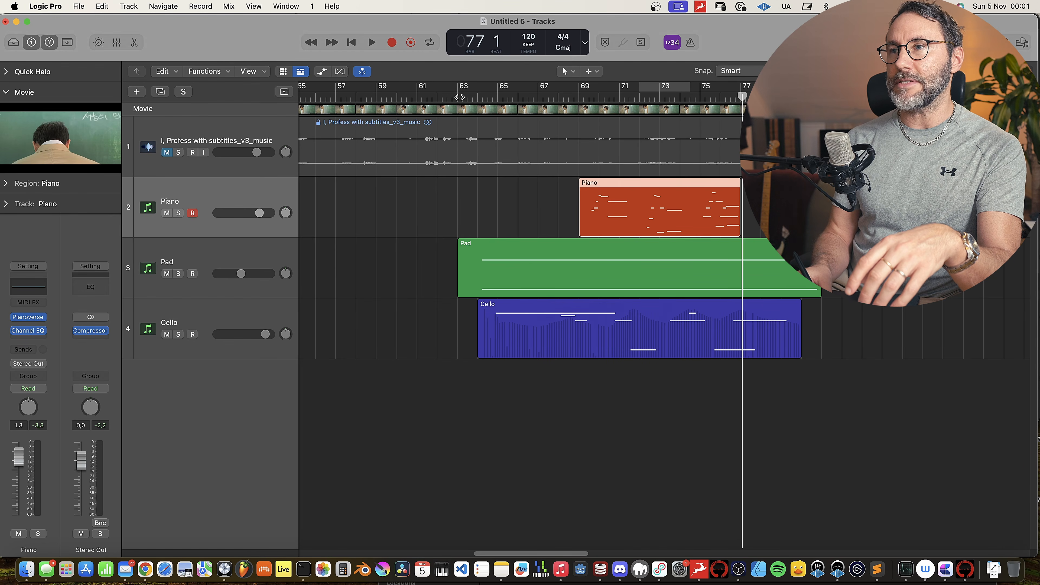
Step: Place the playhead at bar 63, open the Pad and Cello regions in the Piano Roll, and audition the long F3 cello note with the low pad note
left_click(459, 97)
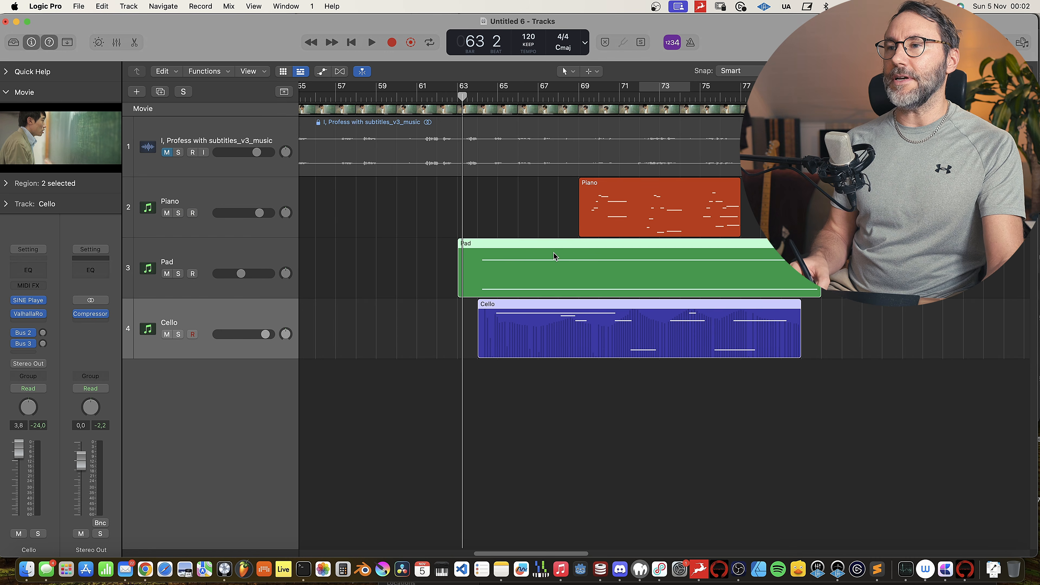
double_click(554, 255)
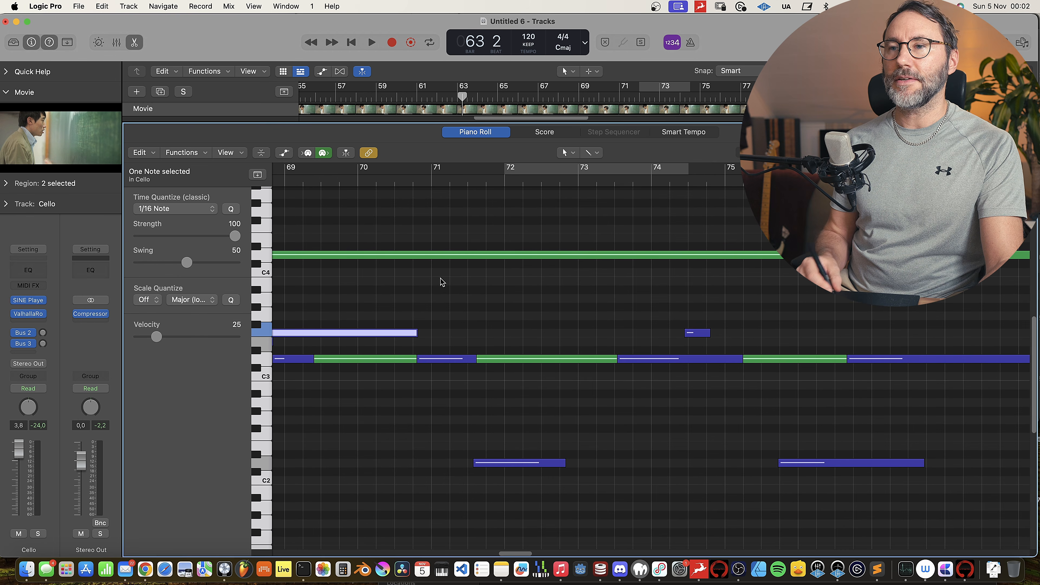
left_click(475, 324)
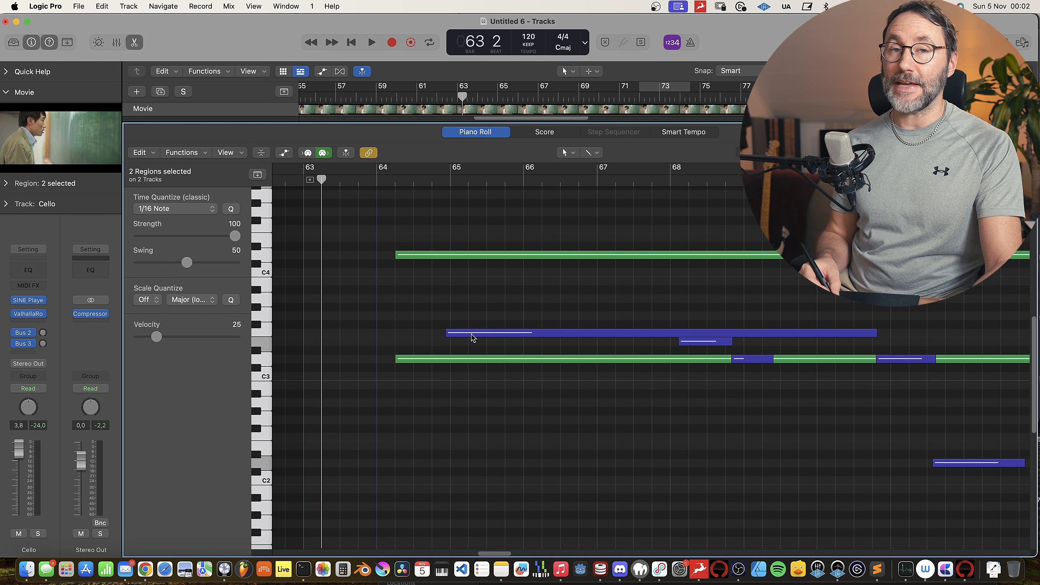
left_click(477, 334)
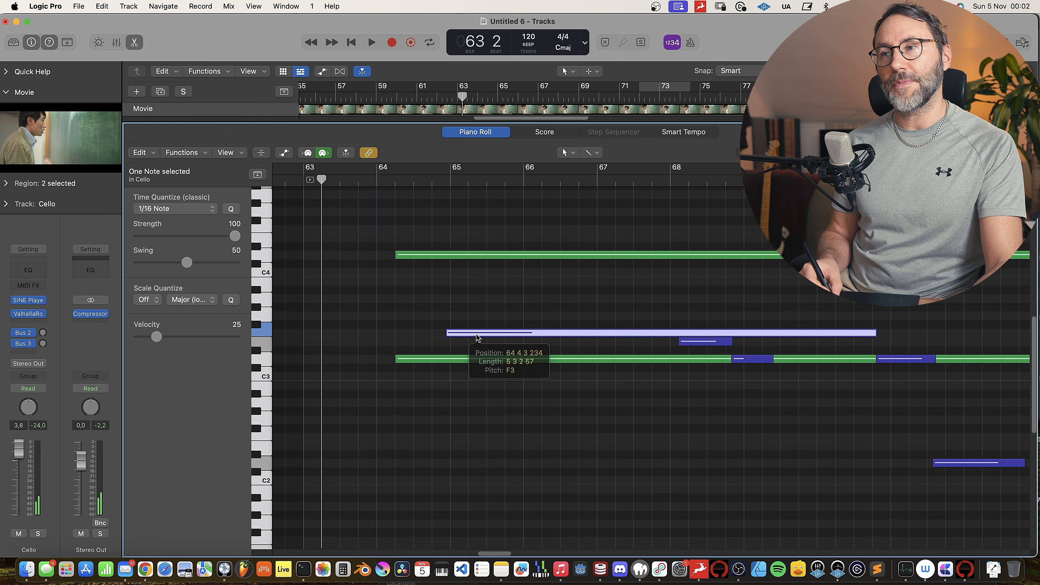
left_click_drag(496, 394, 488, 317)
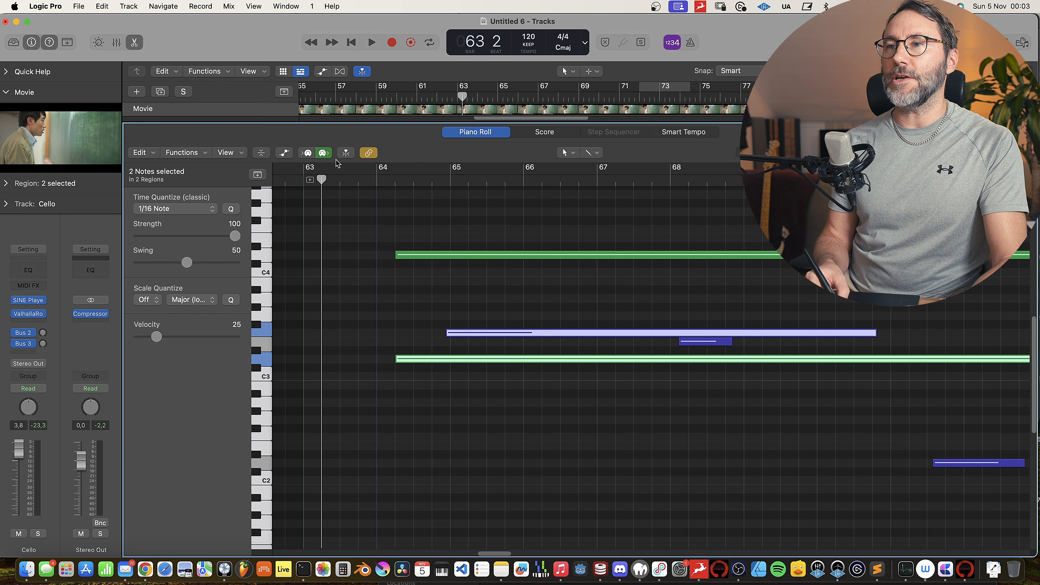
Step: Show the region automation in the Piano Roll and examine the cello's Modulation and MIDI Volume curves, closing the editor when done
left_click(284, 153)
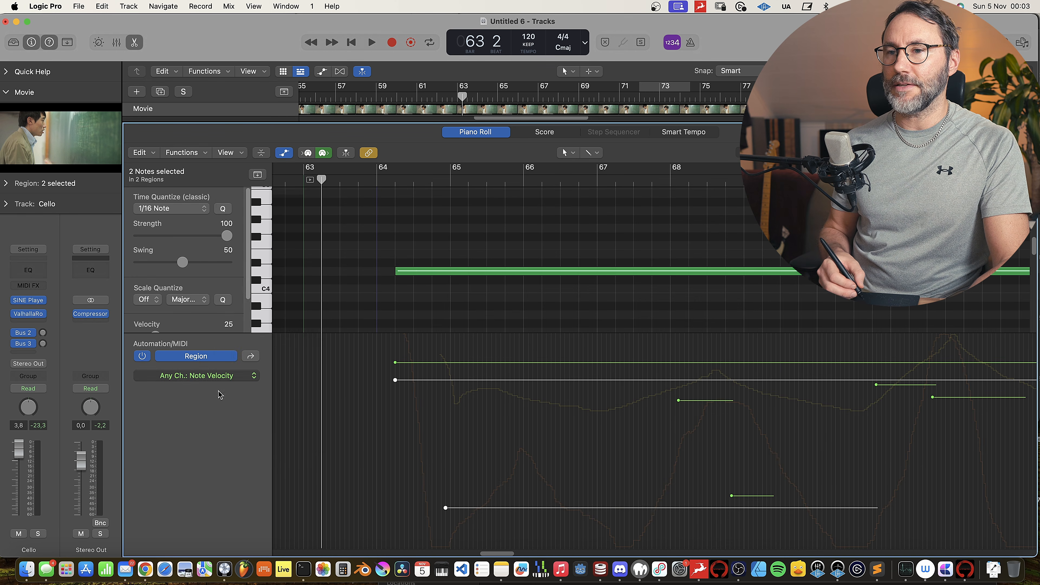
left_click(239, 375)
left_click(259, 432)
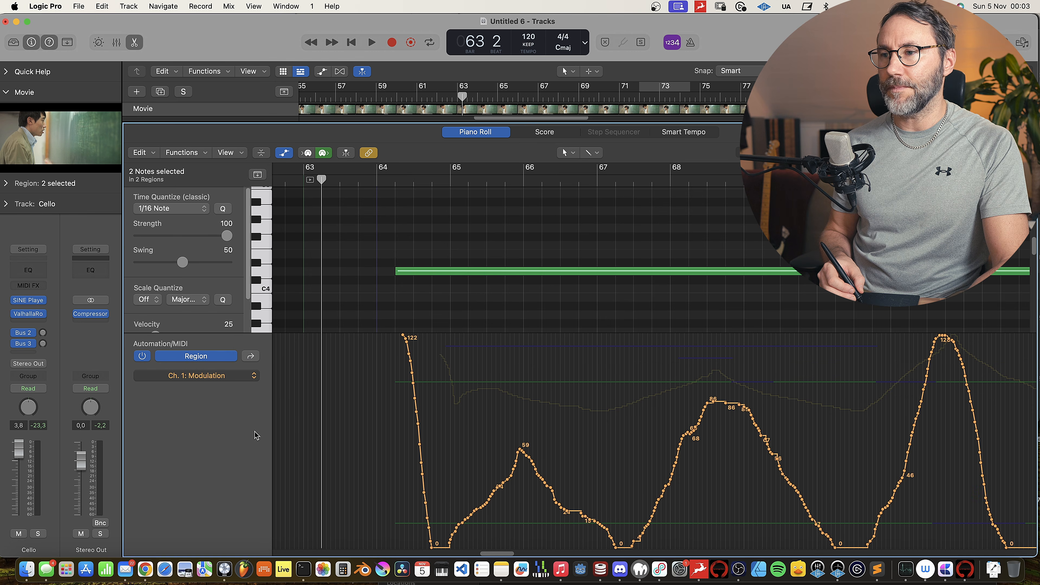
left_click(229, 382)
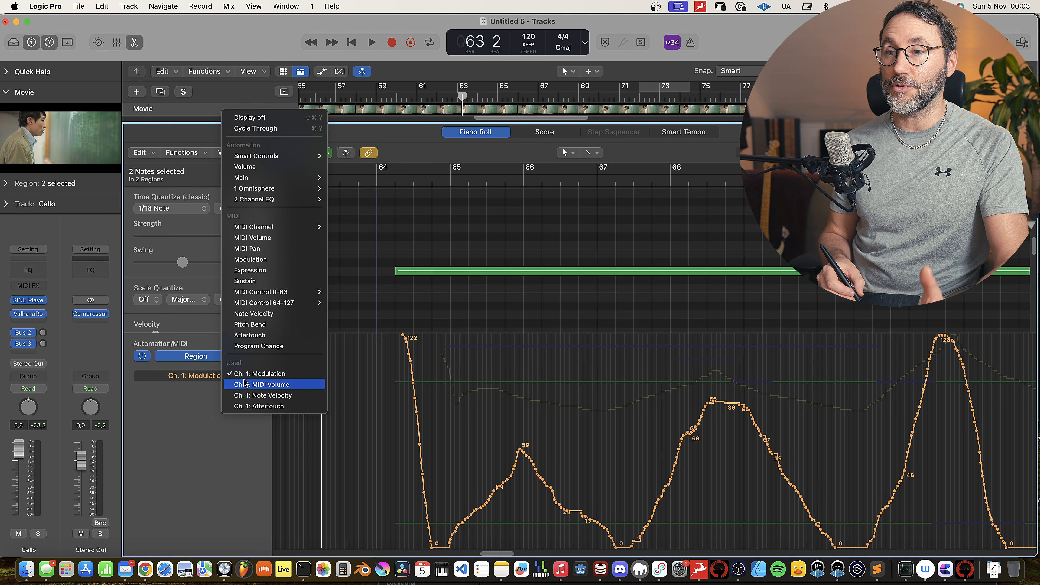
left_click(252, 385)
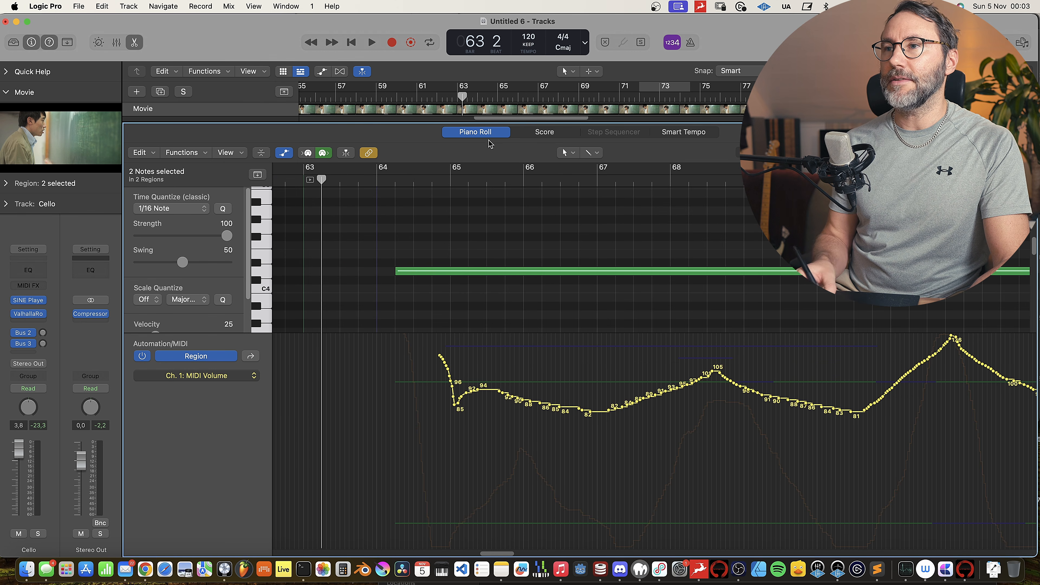
key("e")
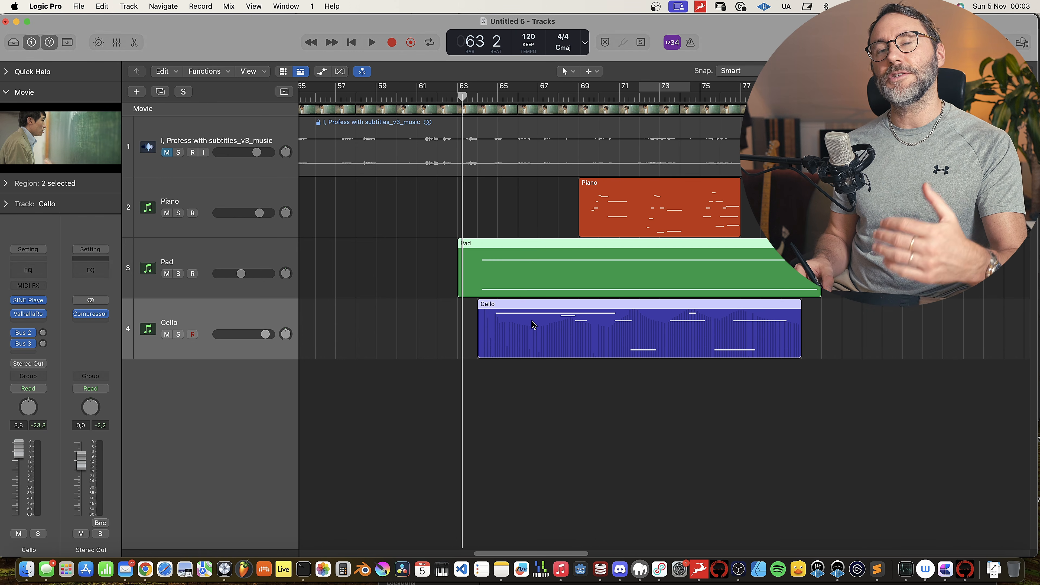
Step: Reopen the Pad and Cello regions in the Piano Roll and examine how the cello melody moves against the pad notes
double_click(625, 312)
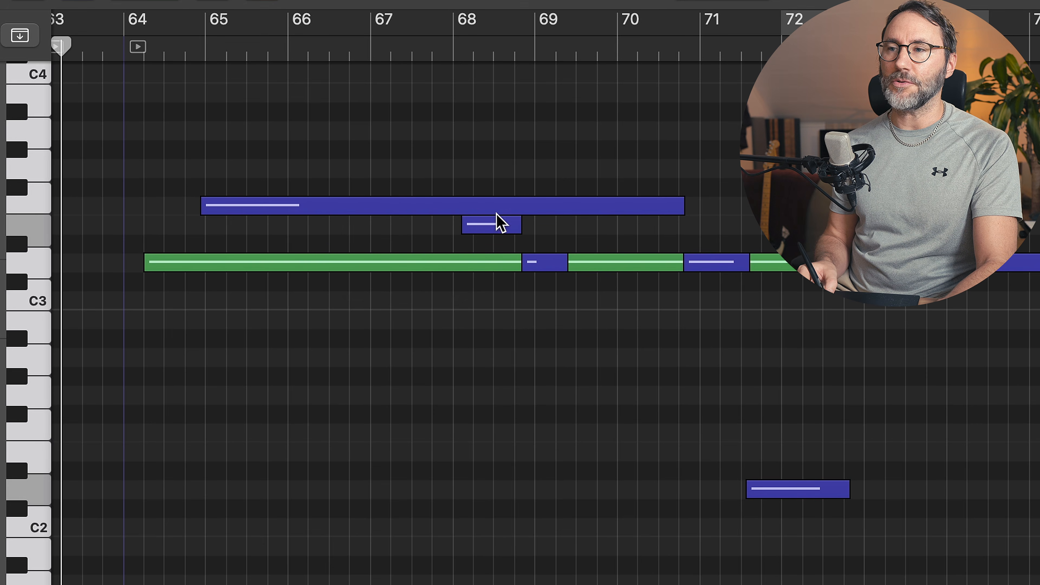
mouse_move(492, 230)
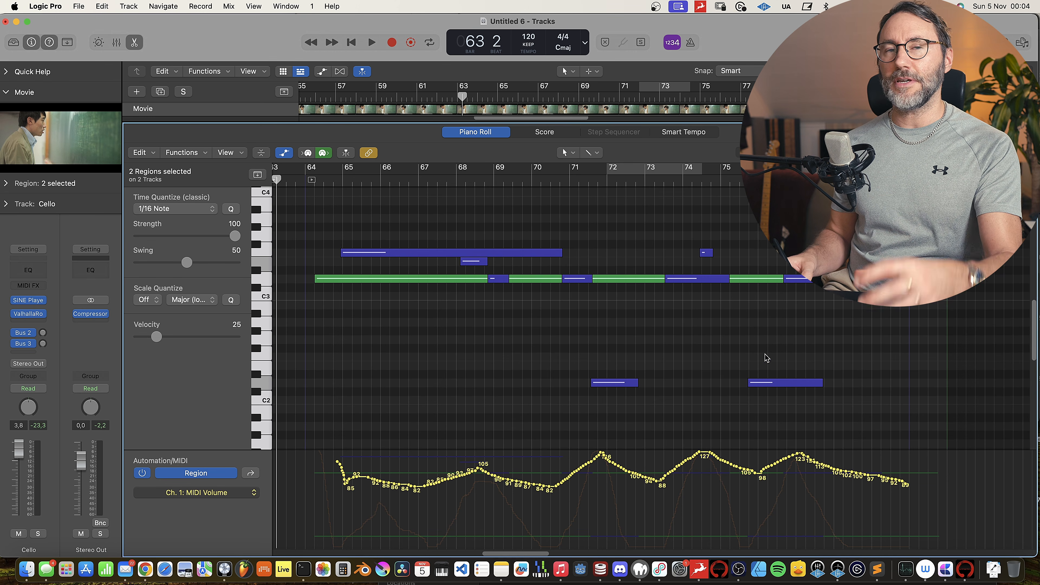
left_click(489, 135)
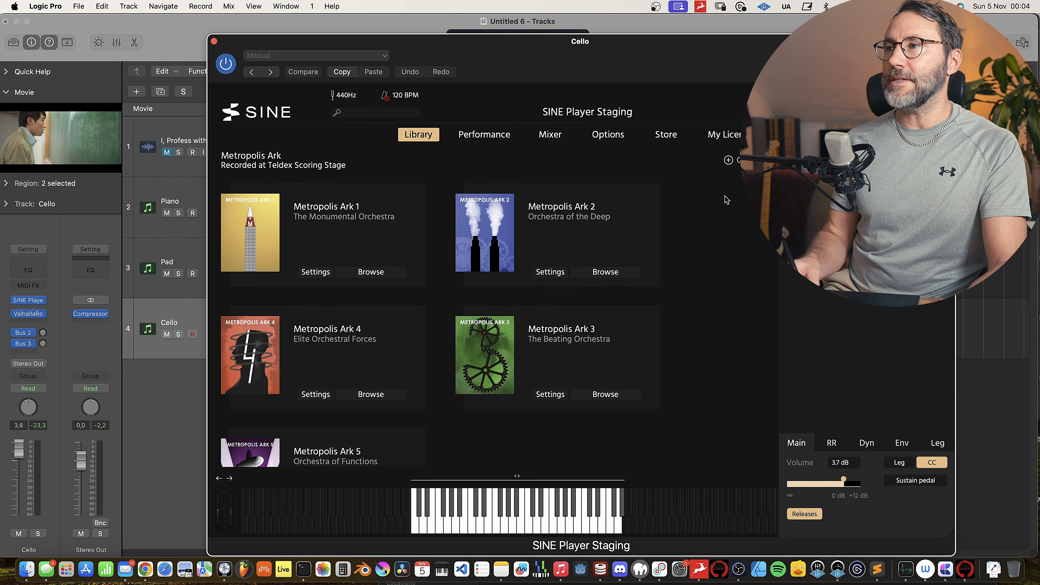
Step: Browse the Cello track's SINE Player library as far as Peteris Vasks Strings and close the instrument
scroll(540, 319, "down", 15)
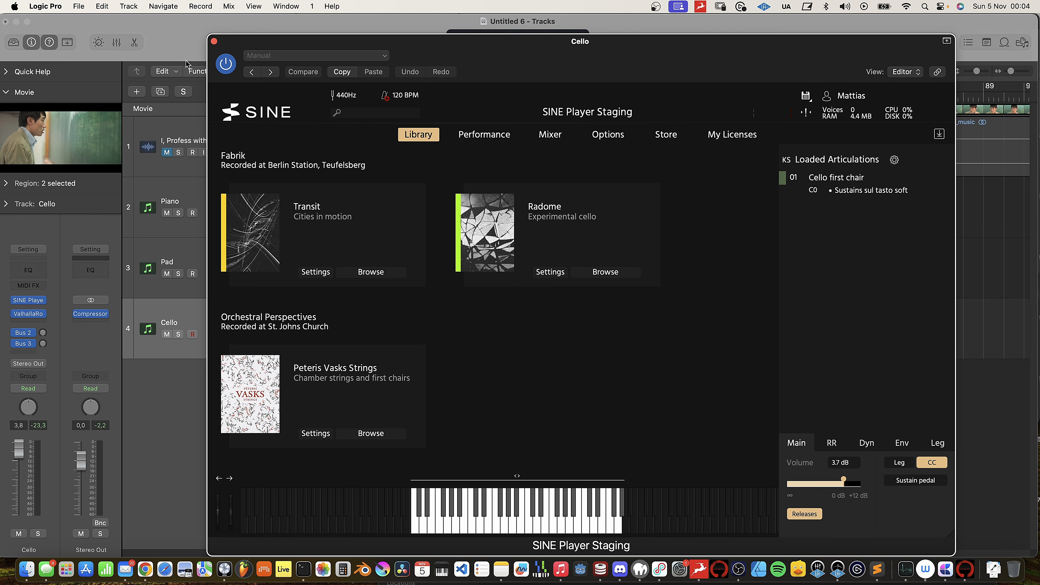
left_click(213, 41)
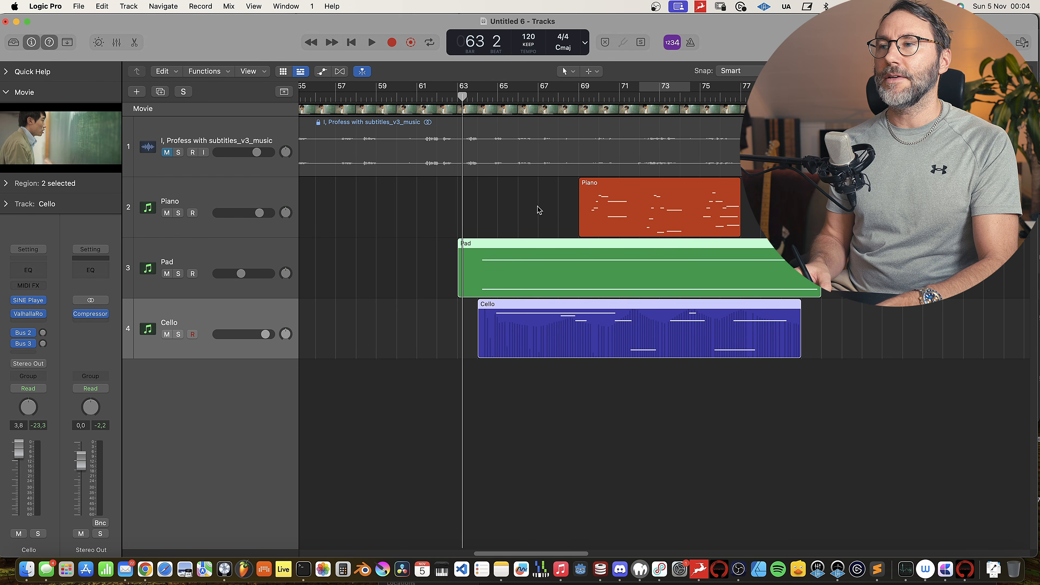
Step: Select the Piano, Pad and Cello regions, open them together in the Piano Roll, and close the floating movie window
scroll(701, 255, "right", 3)
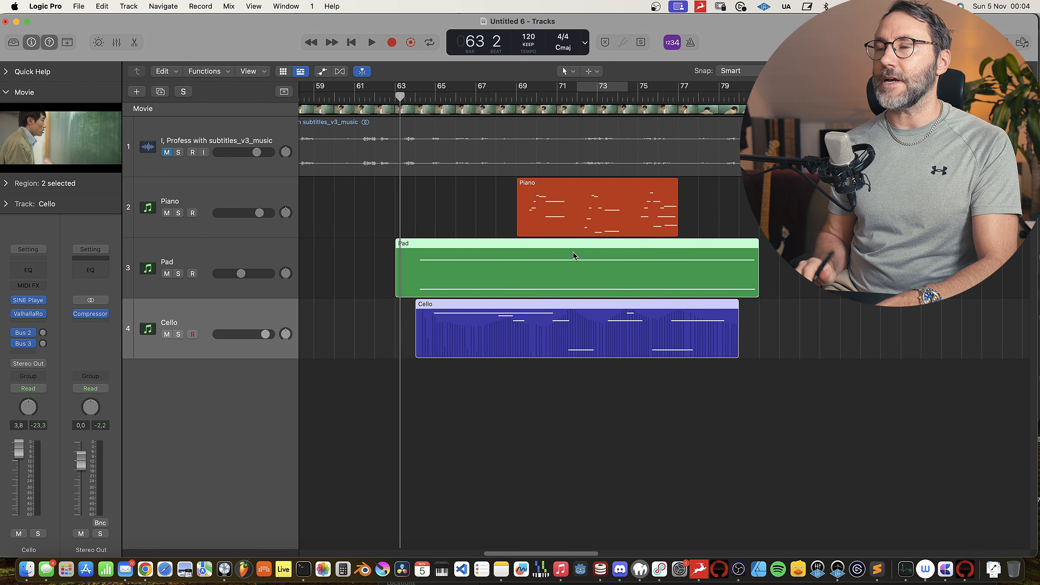
left_click(597, 196)
left_click(600, 264, "shift")
left_click(610, 302, "shift")
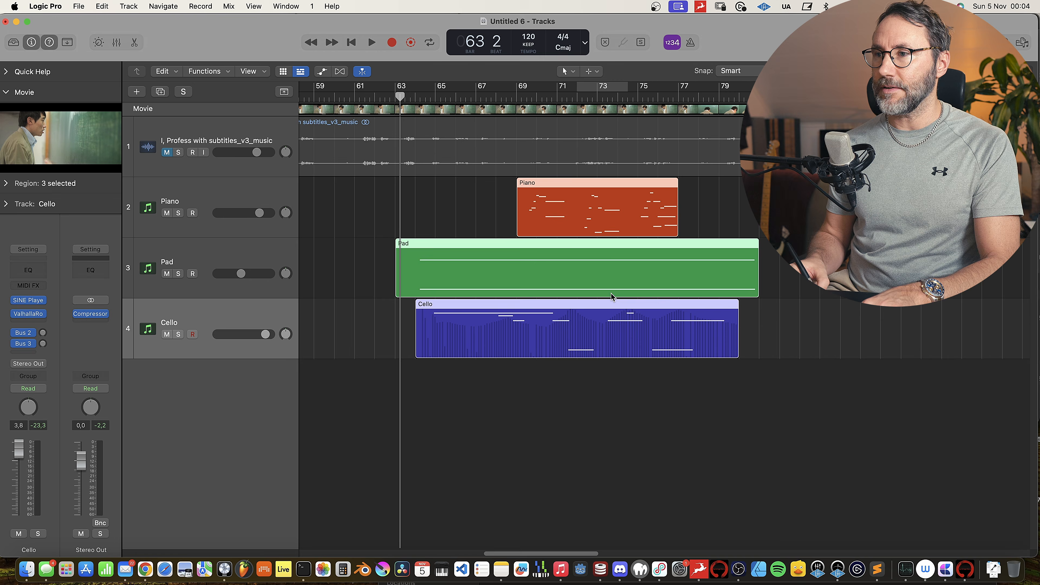
double_click(594, 201)
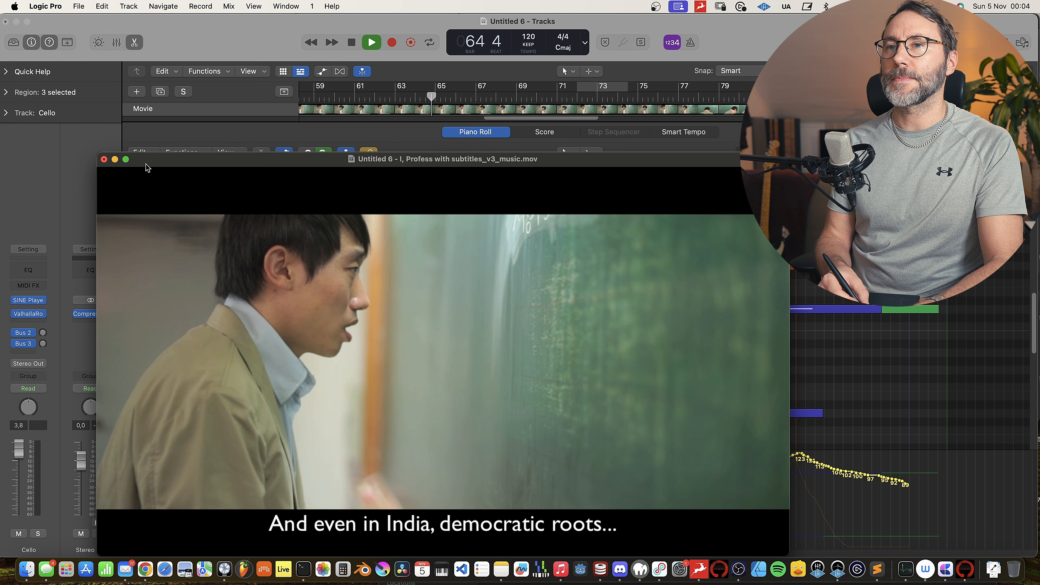
left_click(103, 159)
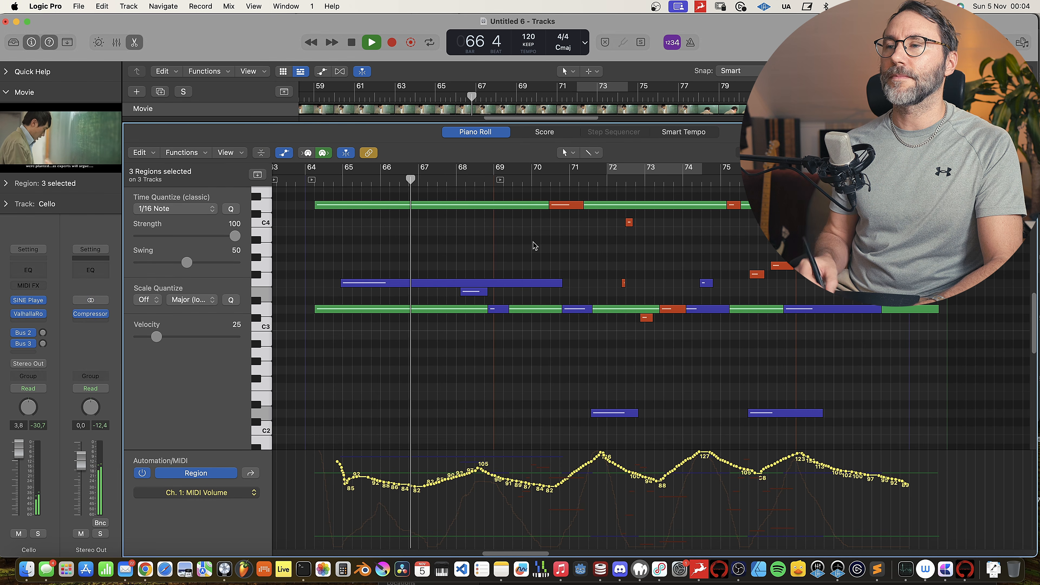
Step: Follow the combined piano, pad and cello notes in the Piano Roll during playback to about bar 79, and close the editor
scroll(534, 245, "up", 3)
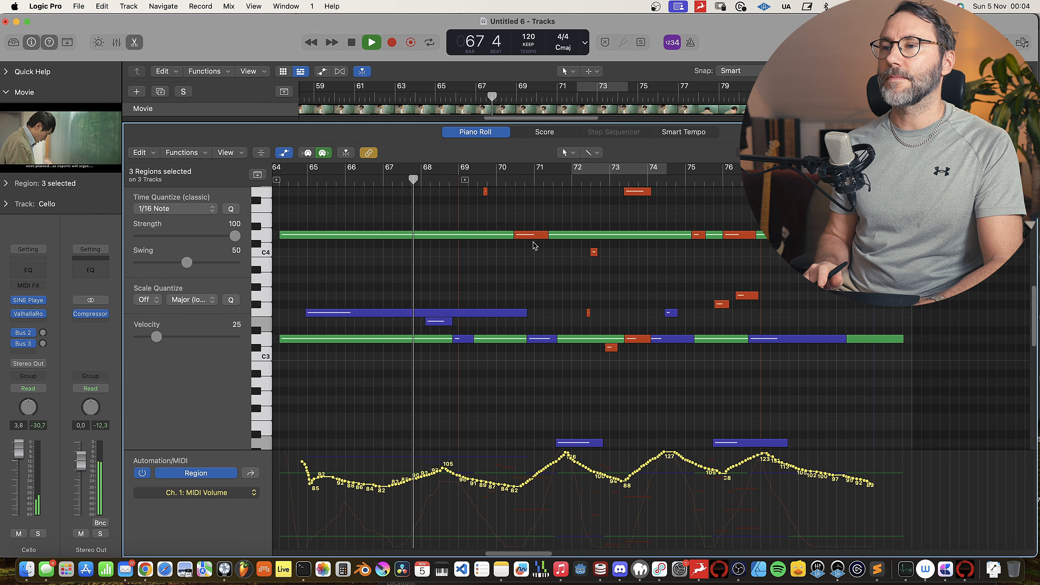
scroll(535, 246, "up", 10)
scroll(534, 245, "up", 2)
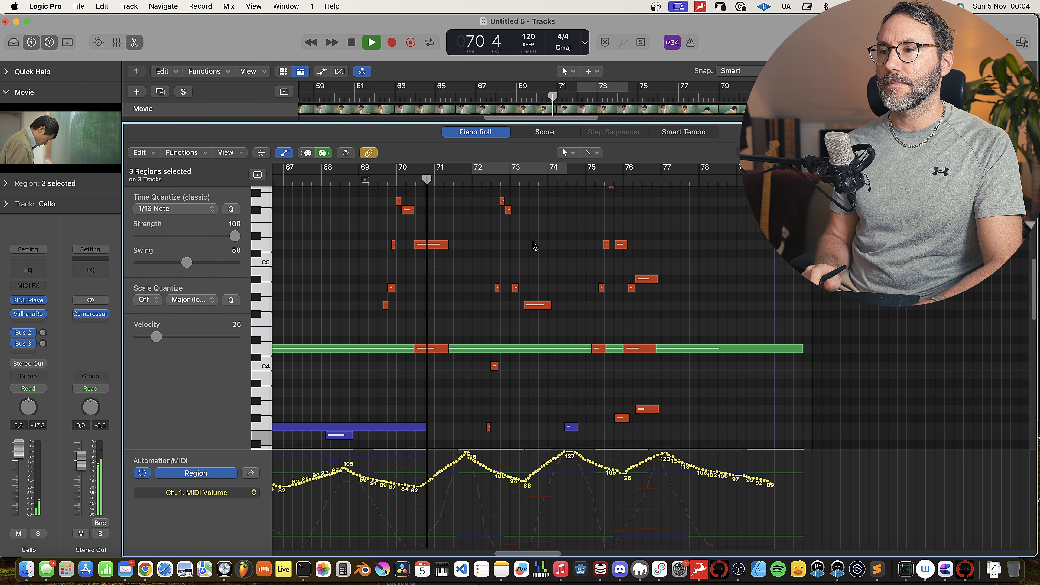
scroll(534, 245, "down", 5)
scroll(535, 245, "up", 5)
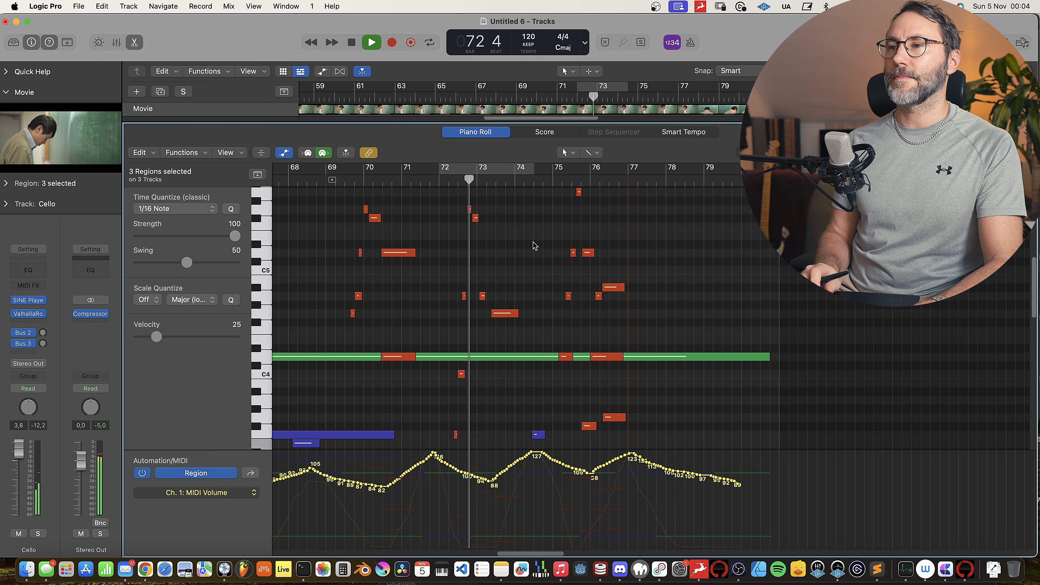
scroll(534, 246, "down", 4)
scroll(534, 245, "up", 6)
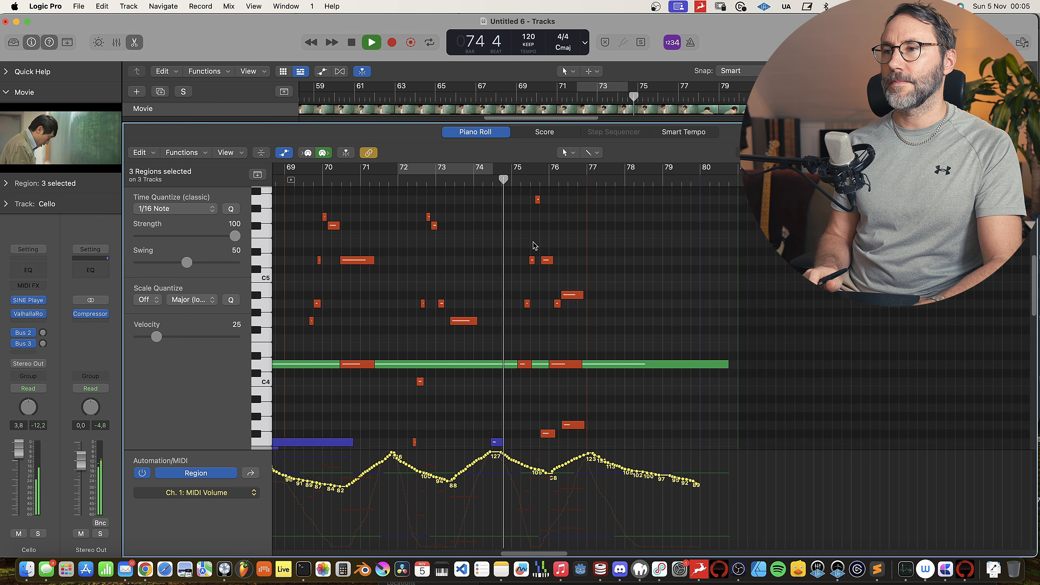
scroll(534, 246, "down", 1)
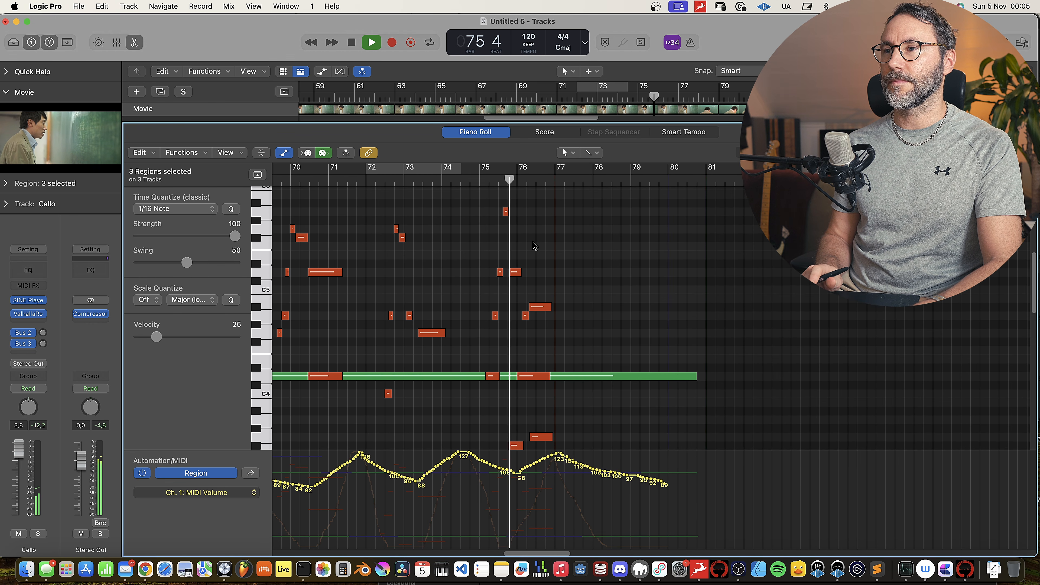
scroll(533, 242, "down", 10)
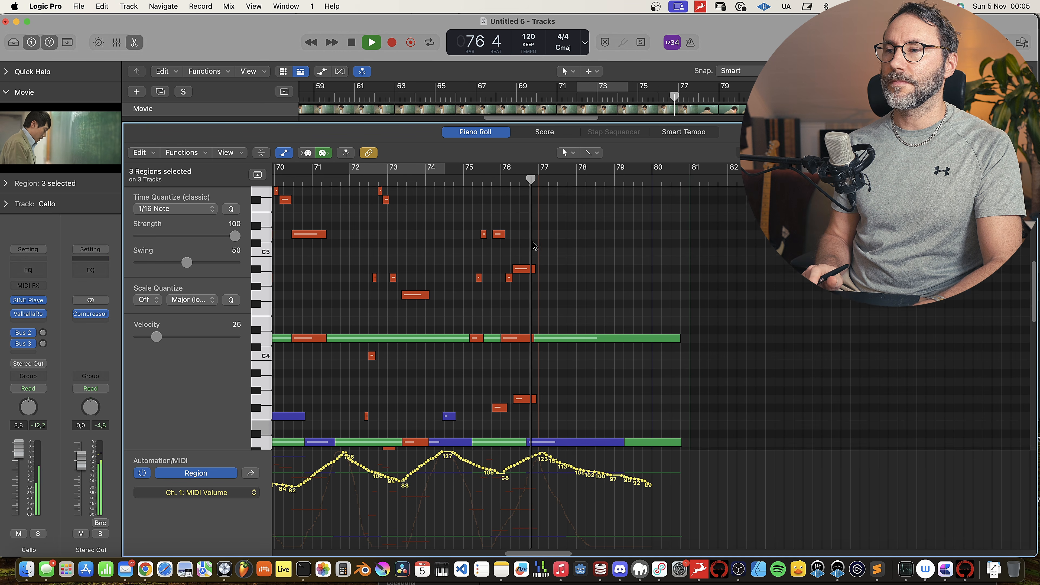
scroll(534, 245, "up", 4)
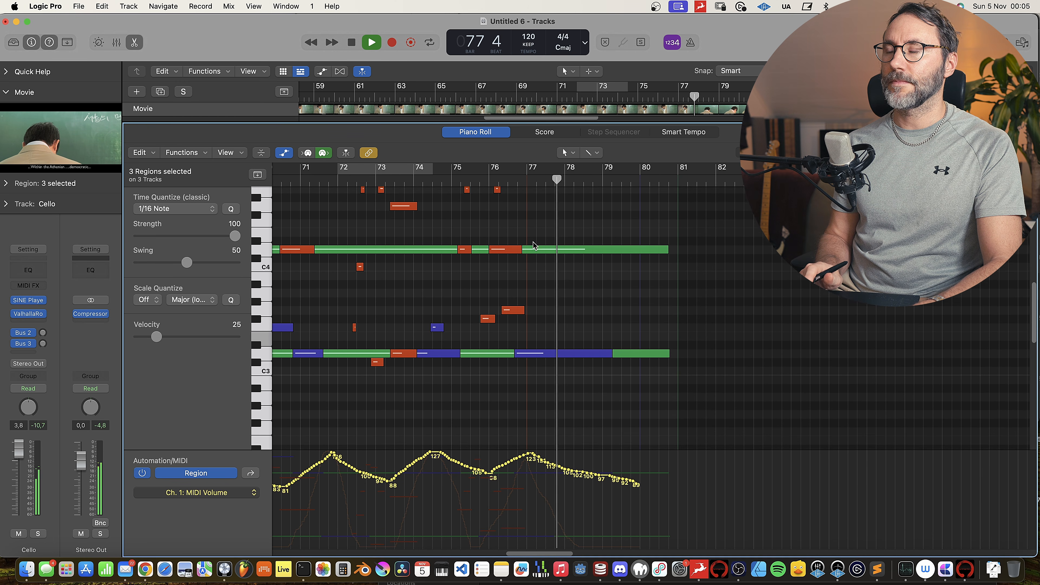
scroll(535, 245, "left", 2)
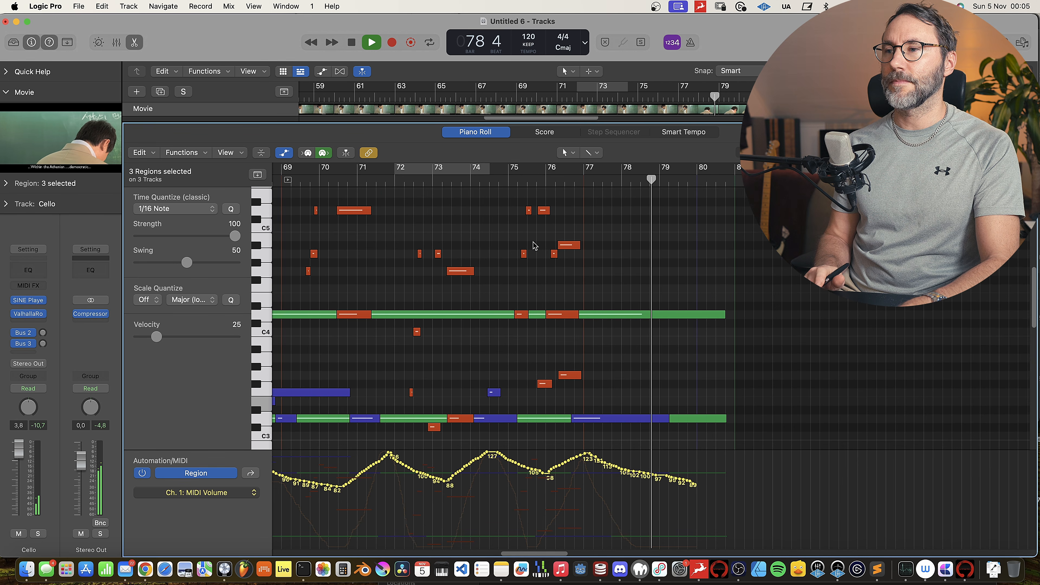
key("space")
key("e")
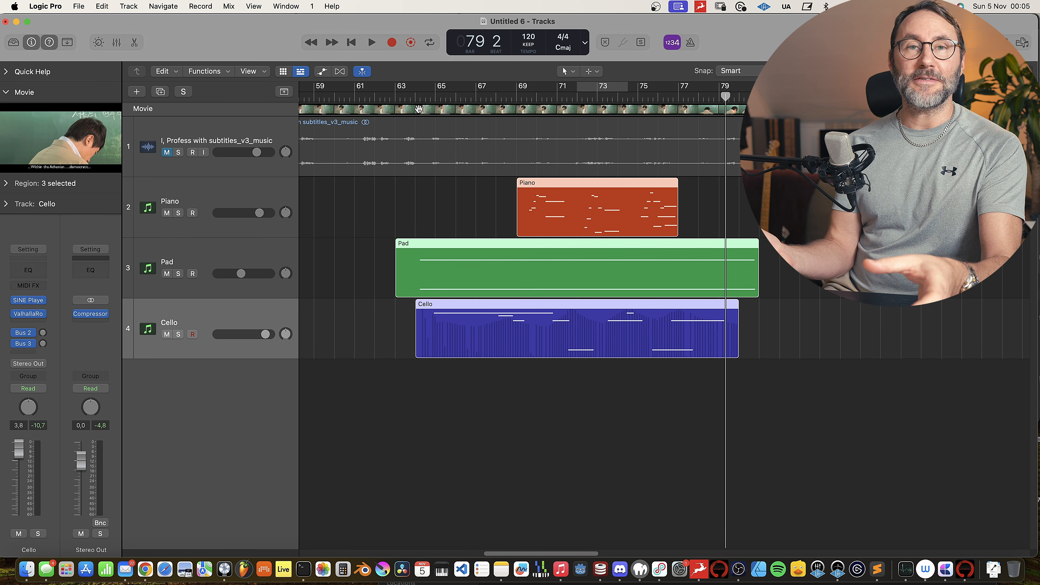